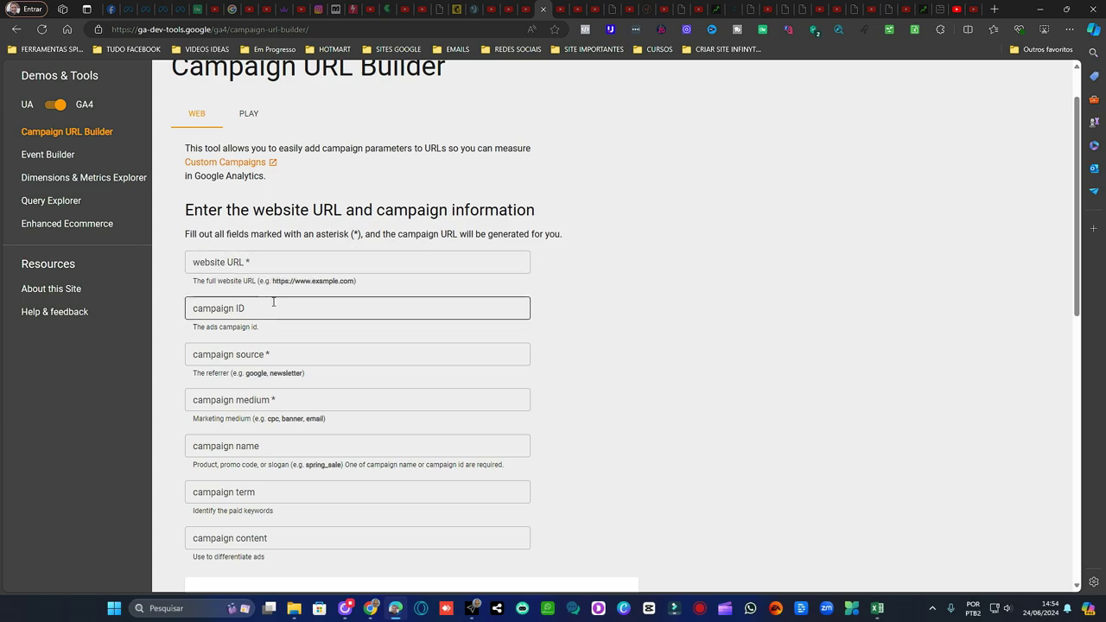
Examine the Campaign URL Builder's website and campaign fields and the table explaining each parameter.
{"action": "scroll", "coordinate": [286, 251], "scroll_direction": "down", "scroll_amount": 1}
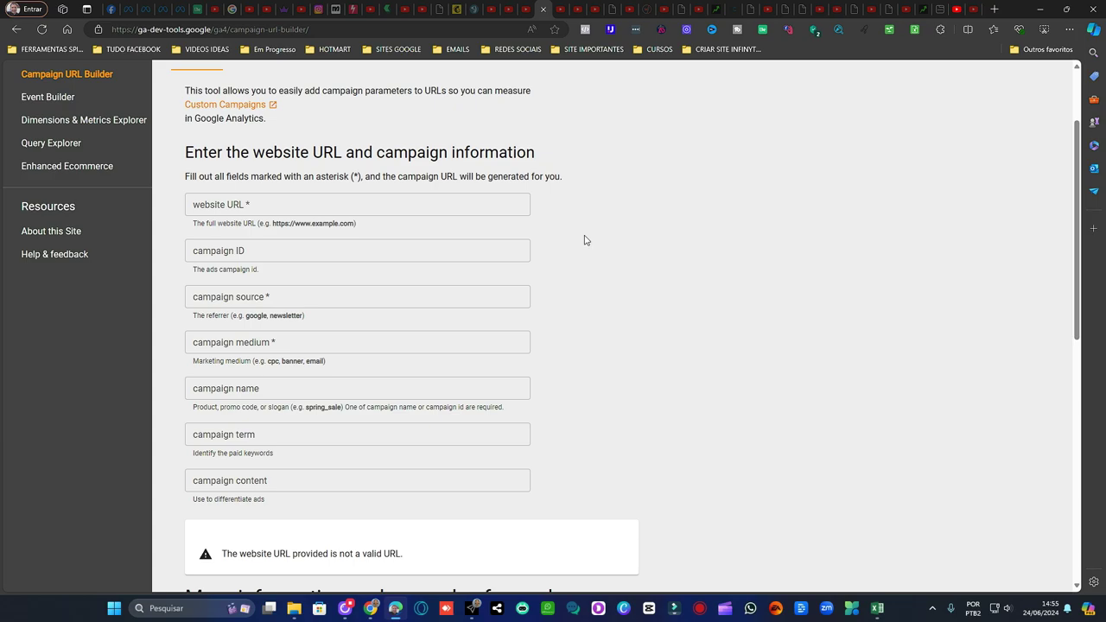
{"action": "left_click", "coordinate": [294, 299]}
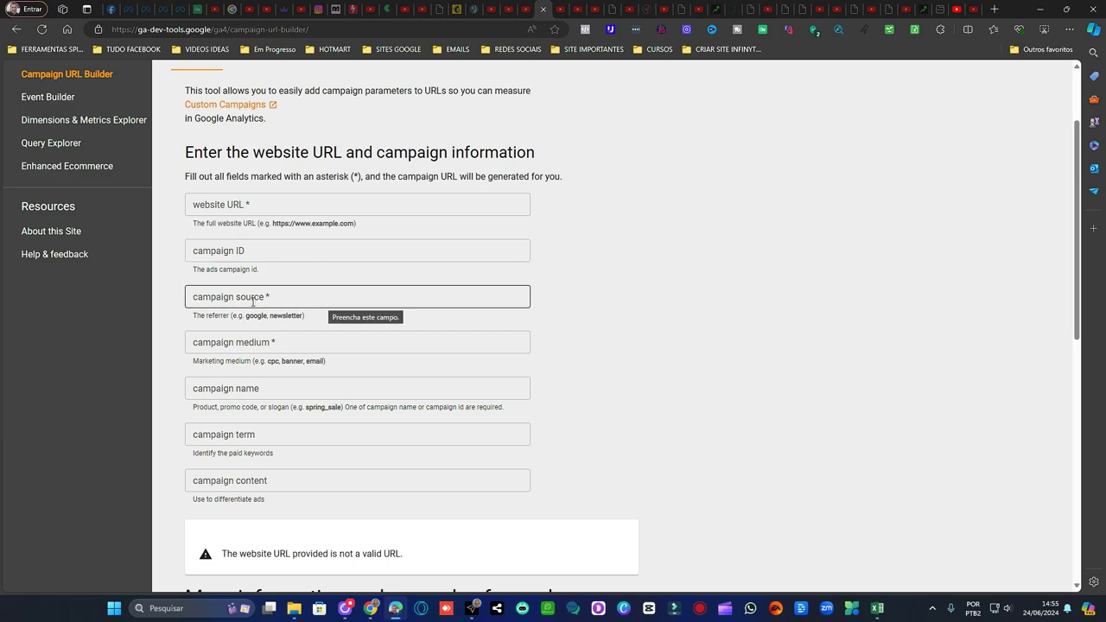
{"action": "left_click", "coordinate": [262, 250]}
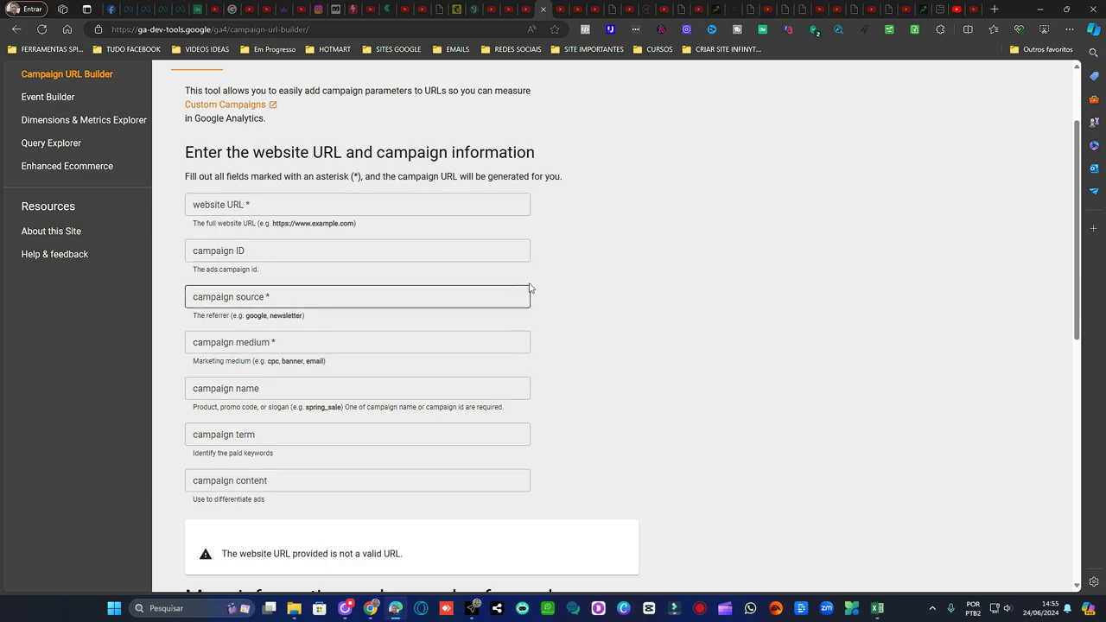
{"action": "scroll", "coordinate": [461, 185], "scroll_direction": "down", "scroll_amount": 1}
{"action": "scroll", "coordinate": [461, 186], "scroll_direction": "down", "scroll_amount": 2}
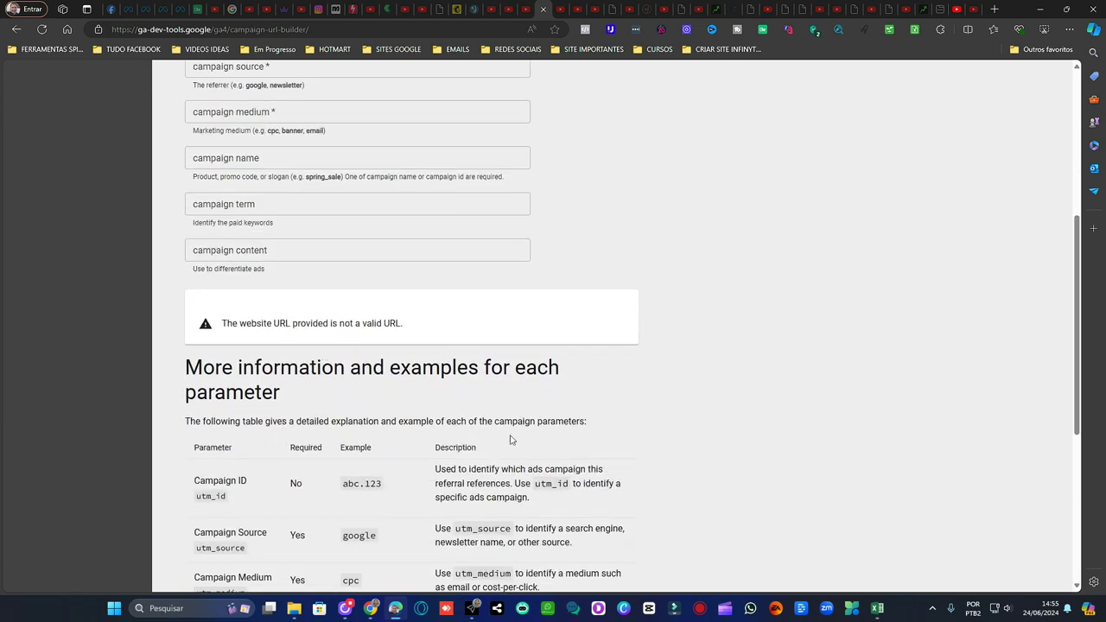
{"action": "scroll", "coordinate": [399, 276], "scroll_direction": "down", "scroll_amount": 1}
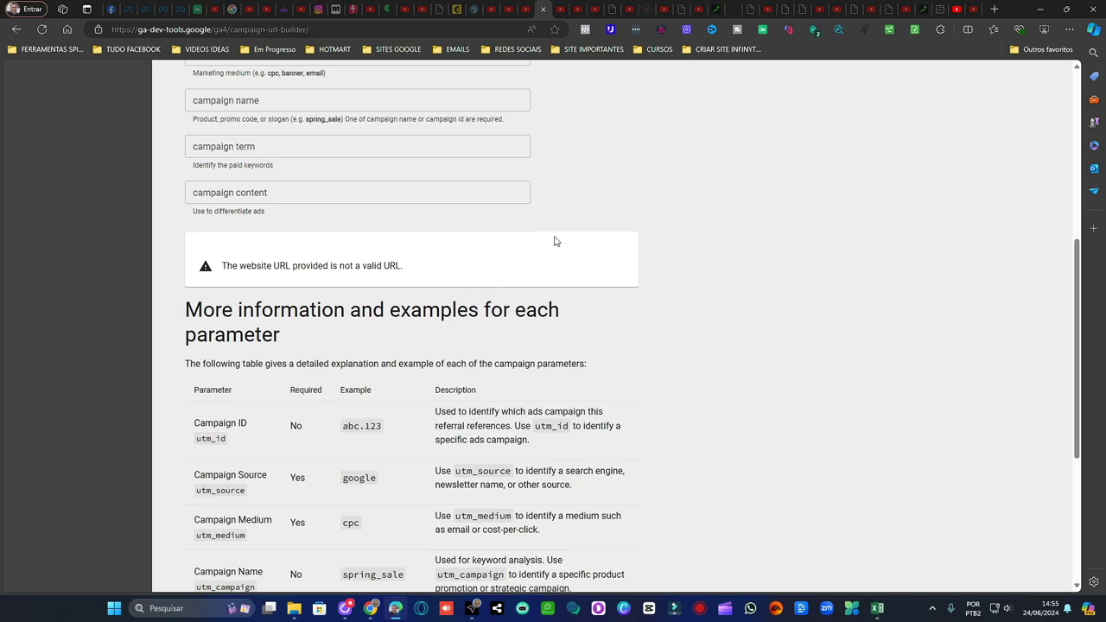
{"action": "scroll", "coordinate": [571, 226], "scroll_direction": "up", "scroll_amount": 4}
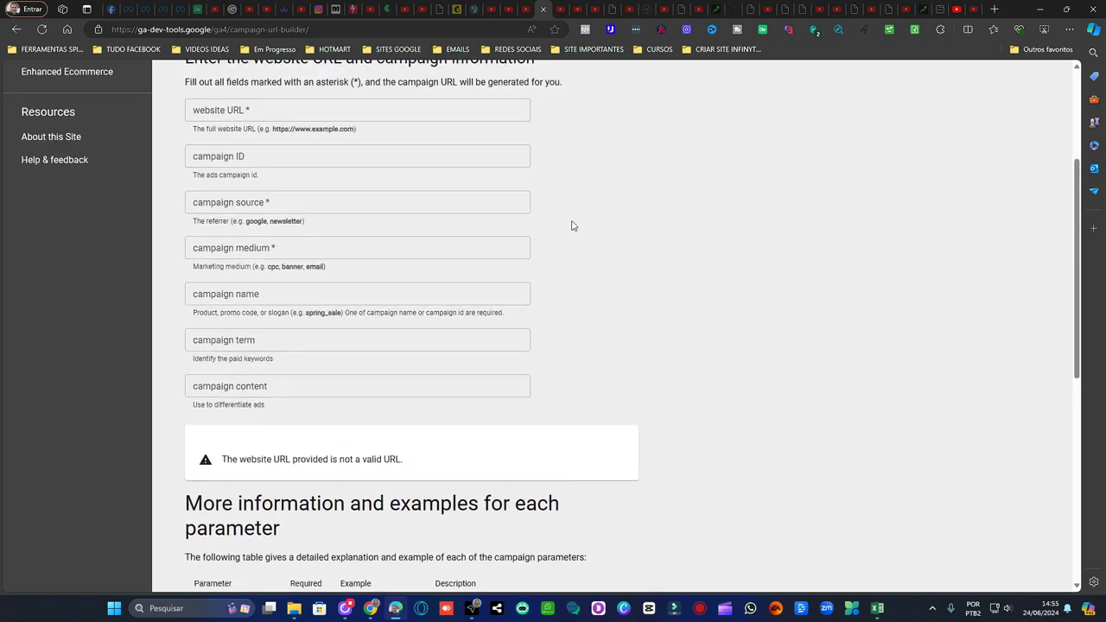
{"action": "scroll", "coordinate": [571, 225], "scroll_direction": "up", "scroll_amount": 1}
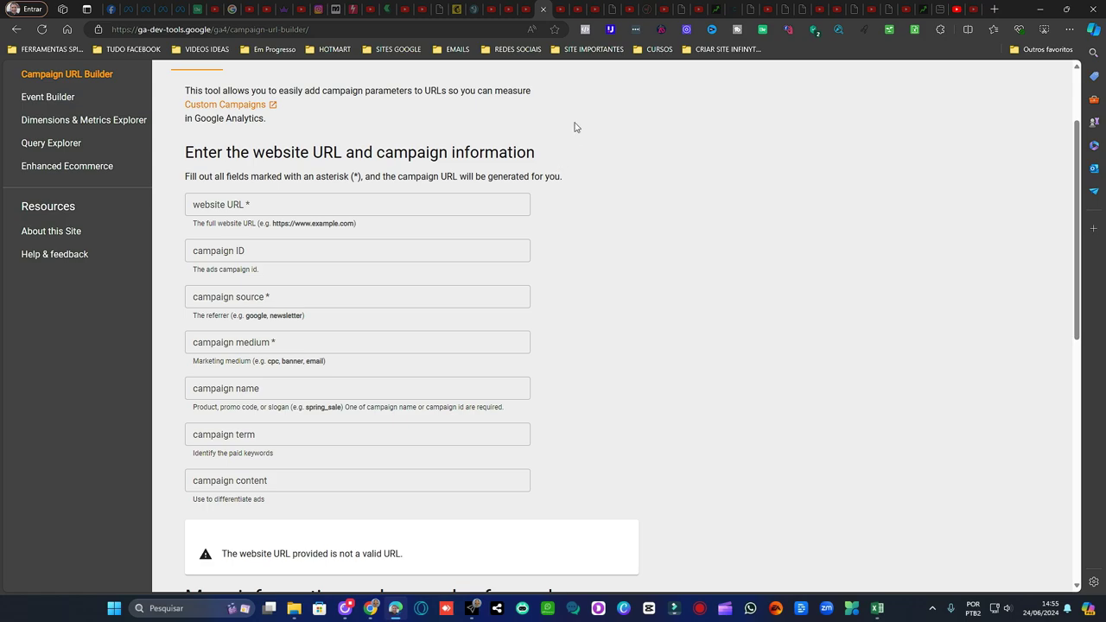
Switch to the parameter generator page at gerandosites.com/parametros and reload it to clear the filled-in form.
{"action": "key", "text": "ctrl+shift+Tab"}
{"action": "key", "text": "ctrl+shift+Tab"}
{"action": "key", "text": "ctrl+shift+Tab"}
{"action": "key", "text": "ctrl+shift+Tab"}
{"action": "key", "text": "ctrl+shift+Tab"}
{"action": "key", "text": "ctrl+shift+Tab"}
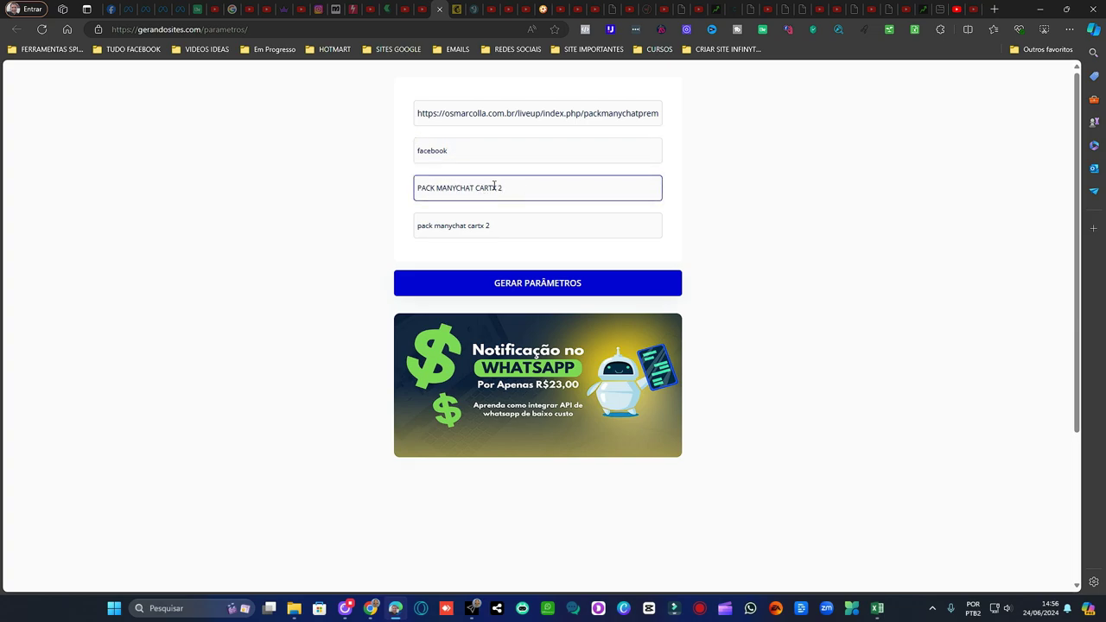
{"action": "left_click_drag", "start_coordinate": [476, 188], "coordinate": [503, 188]}
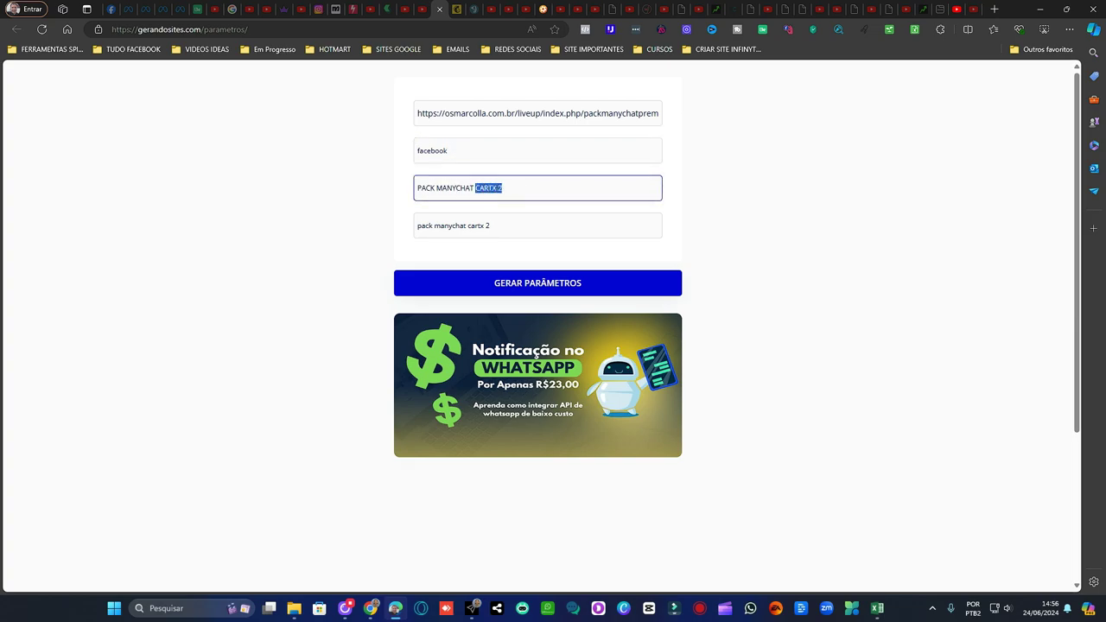
{"action": "left_click", "coordinate": [503, 187]}
{"action": "left_click", "coordinate": [41, 30]}
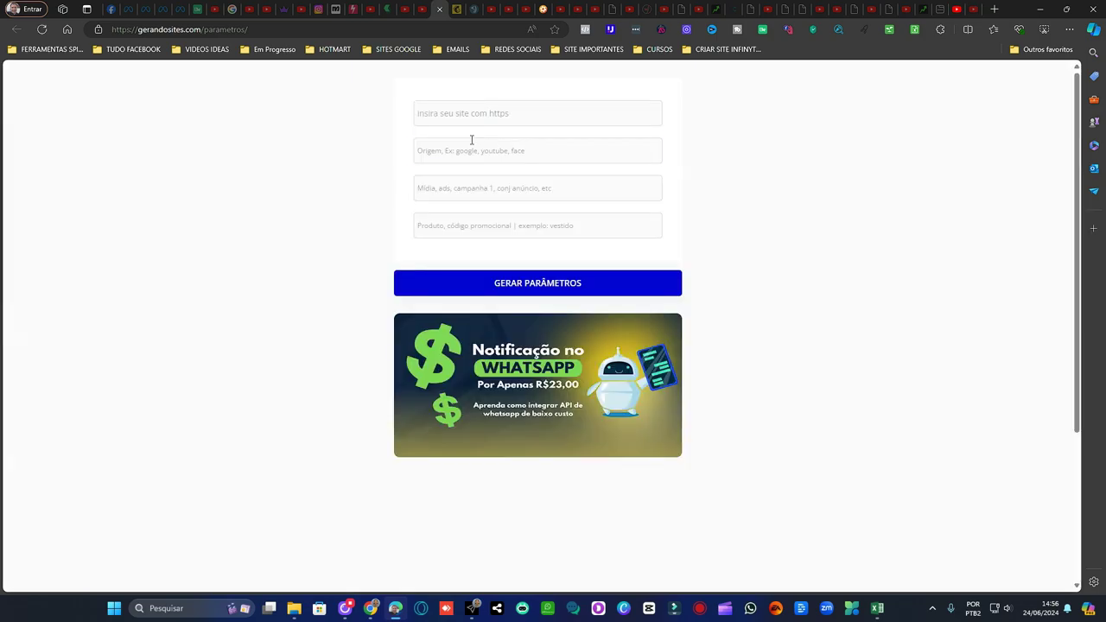
Examine the generator's site, origin, media and product fields and its option for generating the parameters.
{"action": "left_click", "coordinate": [476, 116]}
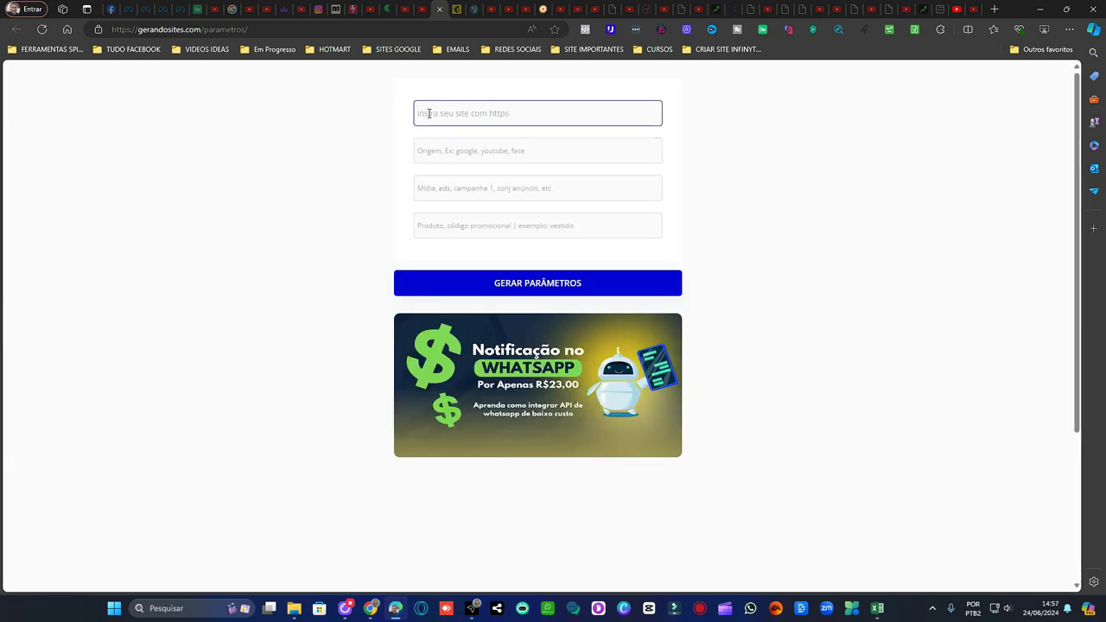
{"action": "left_click", "coordinate": [428, 150]}
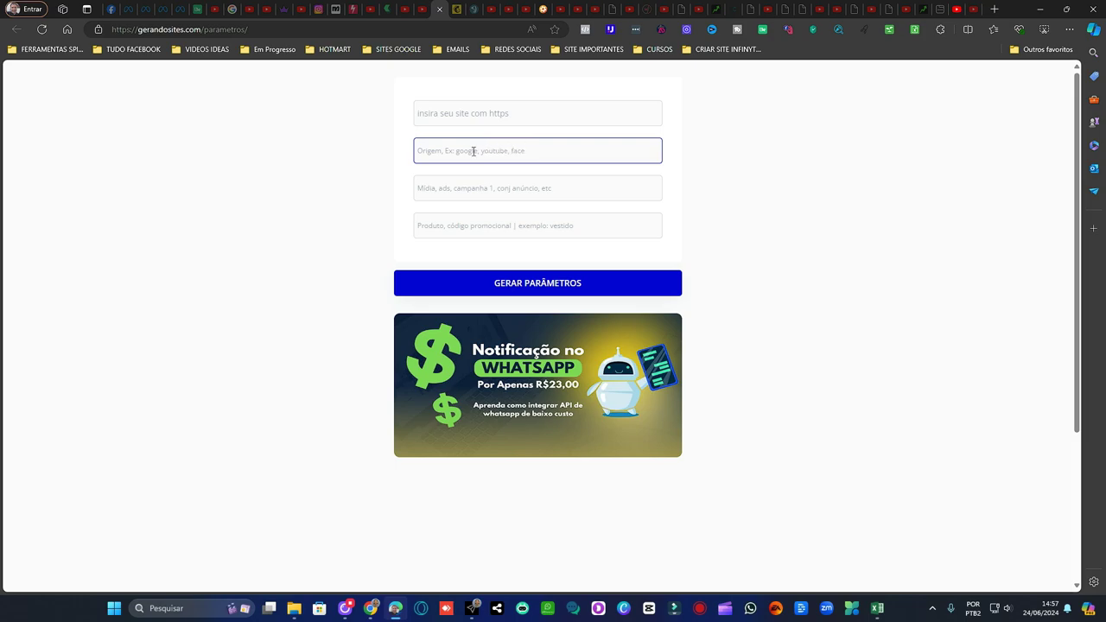
{"action": "left_click", "coordinate": [427, 182]}
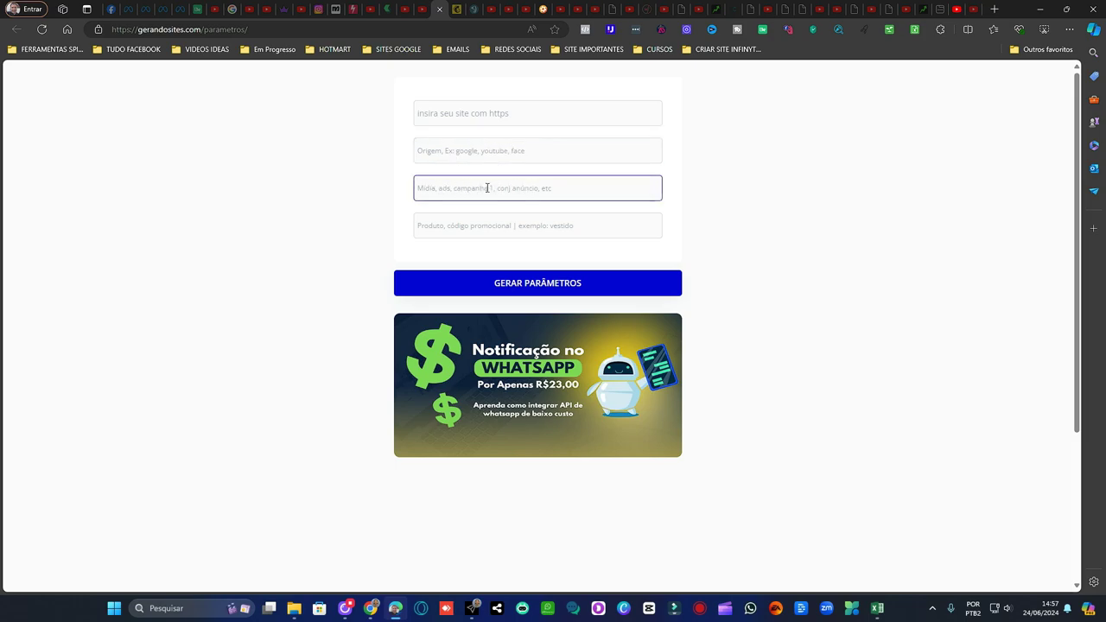
{"action": "left_click", "coordinate": [426, 228]}
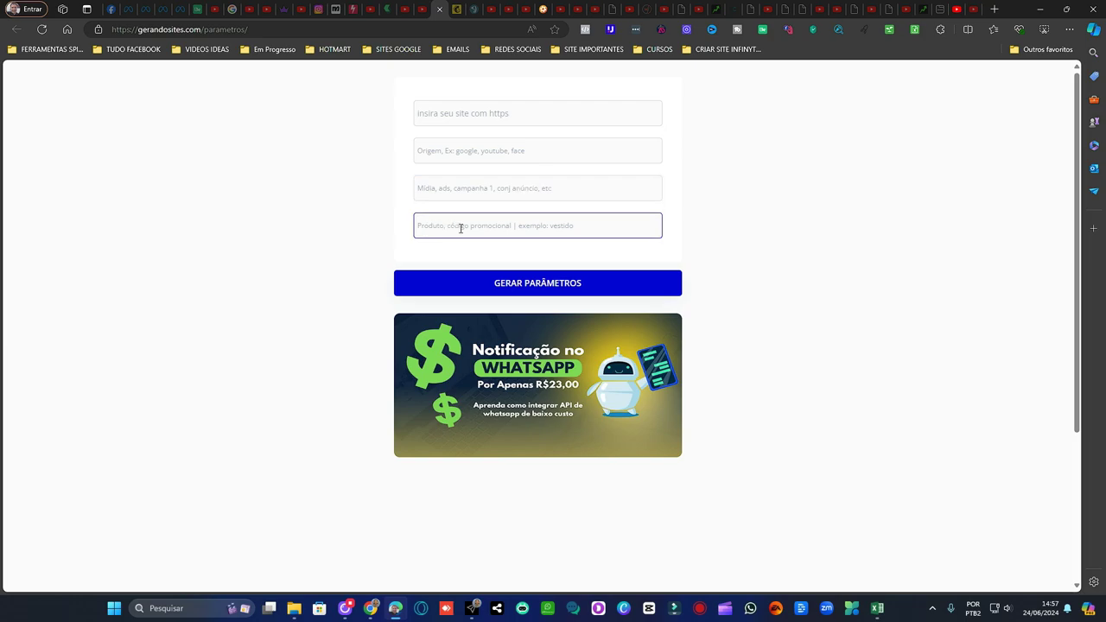
{"action": "left_click", "coordinate": [462, 186]}
{"action": "left_click", "coordinate": [505, 207]}
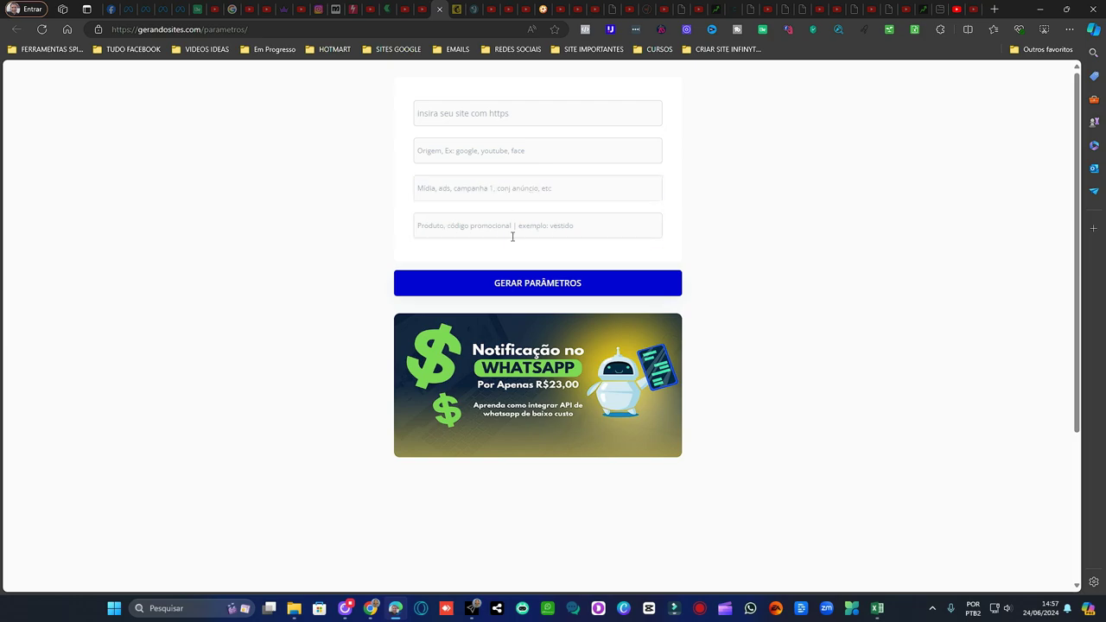
{"action": "left_click", "coordinate": [554, 287]}
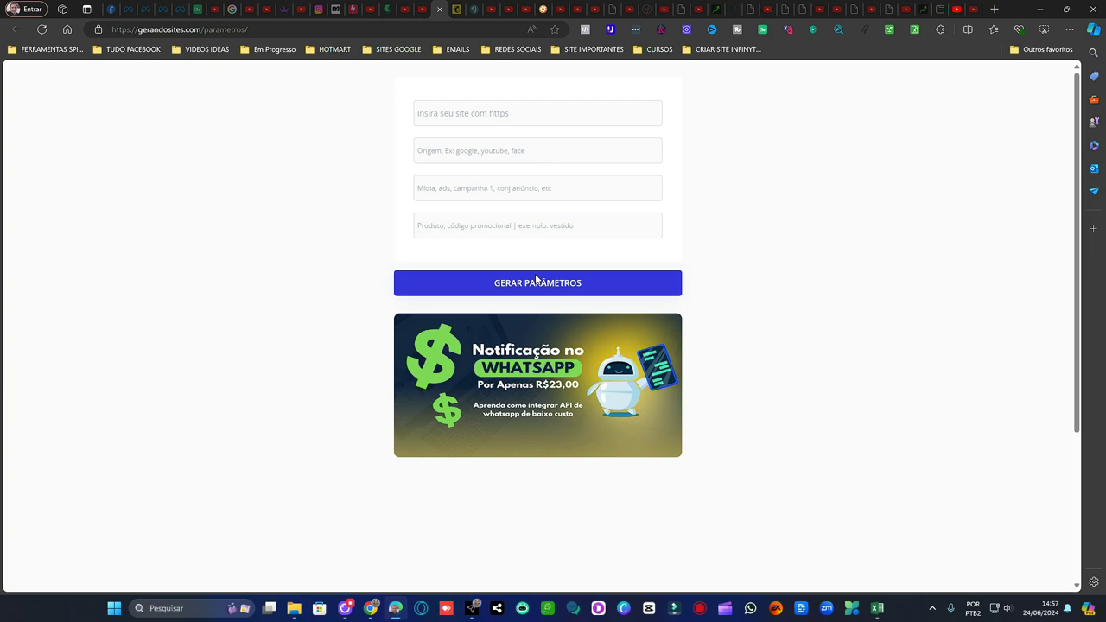
{"action": "left_click", "coordinate": [548, 275]}
{"action": "left_click", "coordinate": [537, 288]}
{"action": "left_click", "coordinate": [561, 278]}
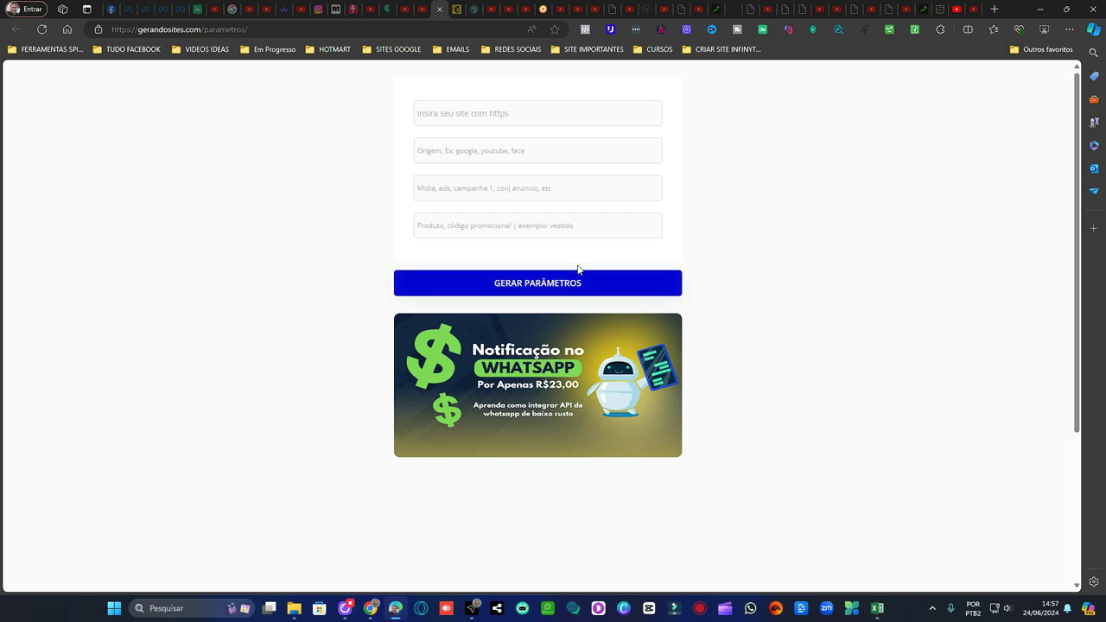
{"action": "left_click", "coordinate": [579, 273]}
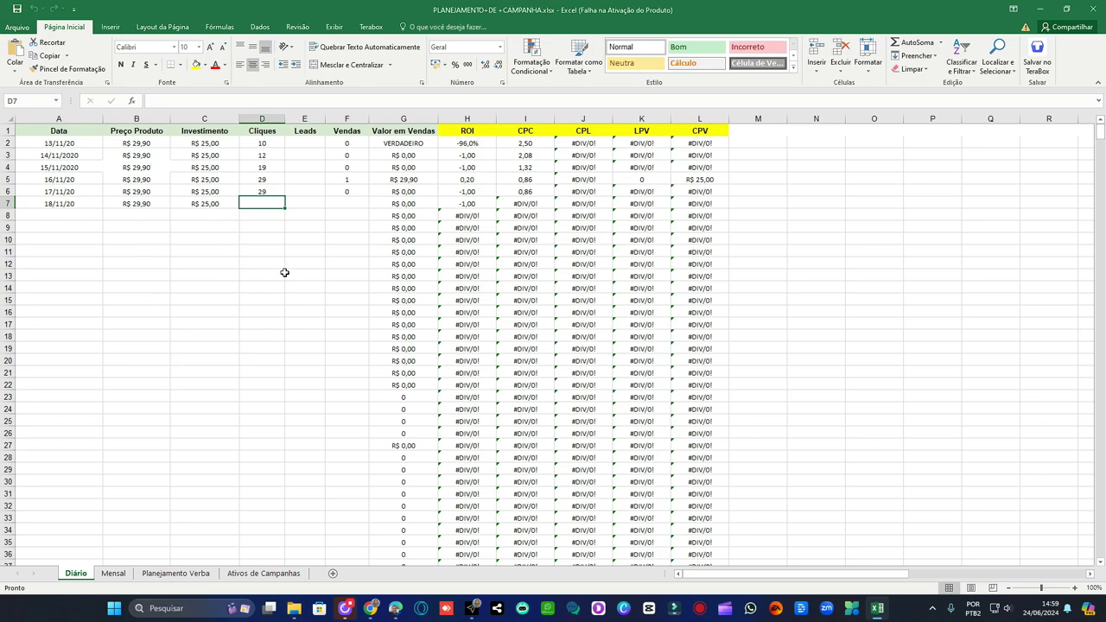
Review the Mensal, Planejamento Verba and Ativos de Campanhas sheets of the campaign planning workbook in Excel, then return to Diário.
{"action": "left_click", "coordinate": [115, 574]}
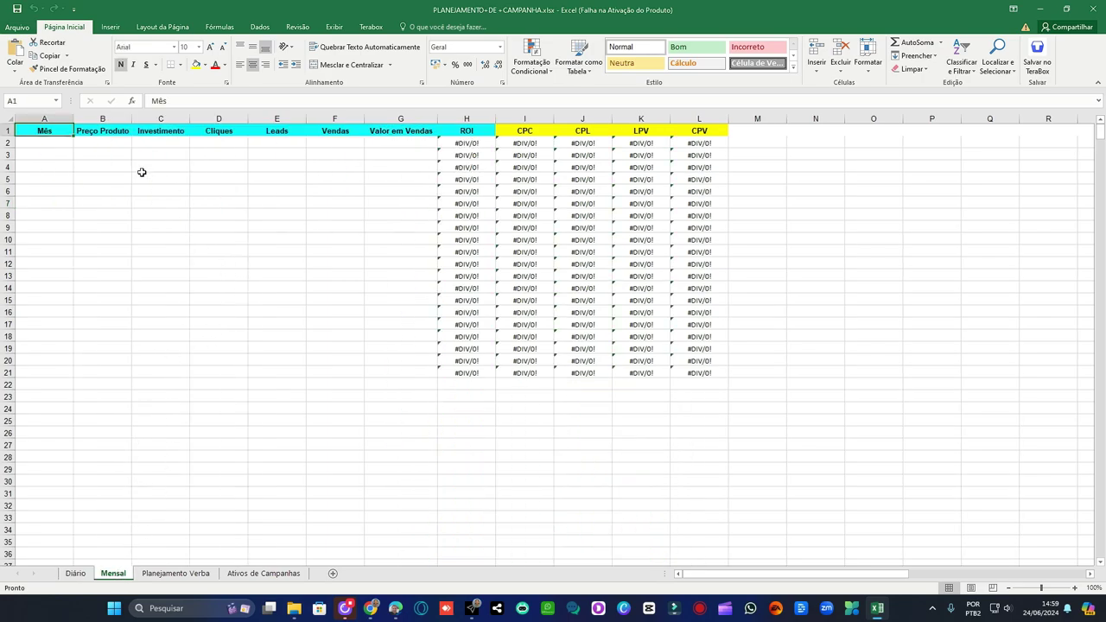
{"action": "left_click", "coordinate": [177, 573]}
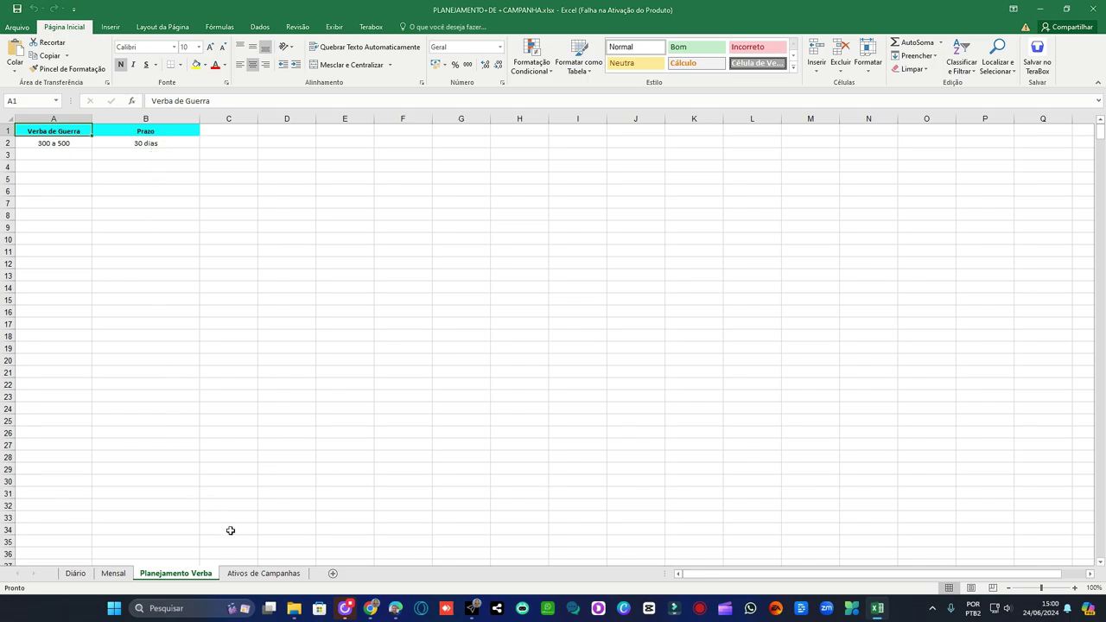
{"action": "left_click", "coordinate": [263, 573]}
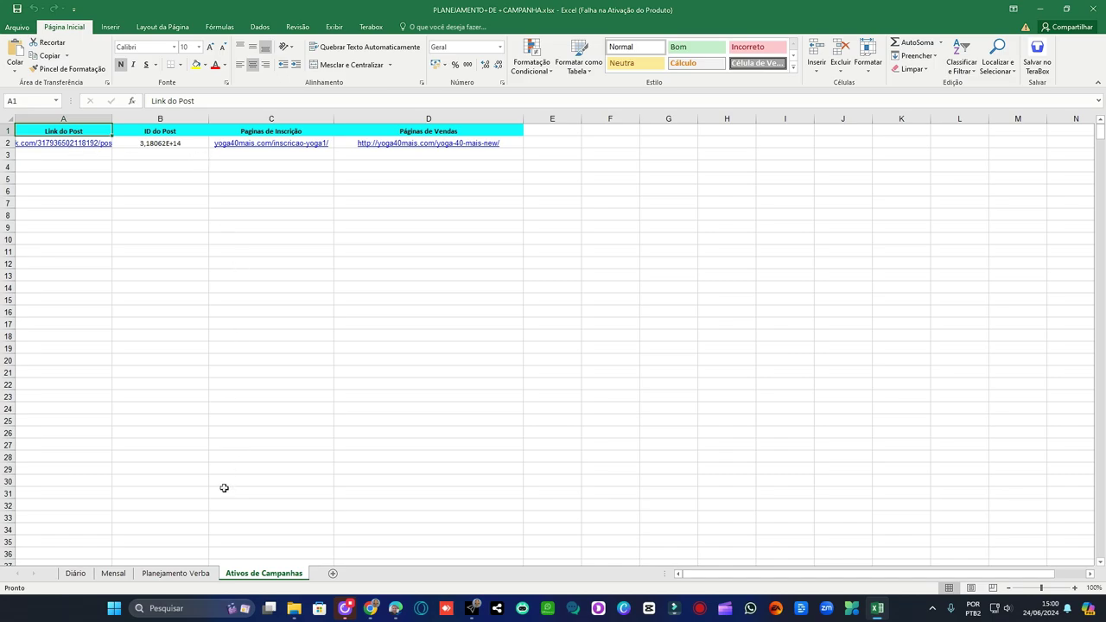
{"action": "left_click", "coordinate": [74, 574]}
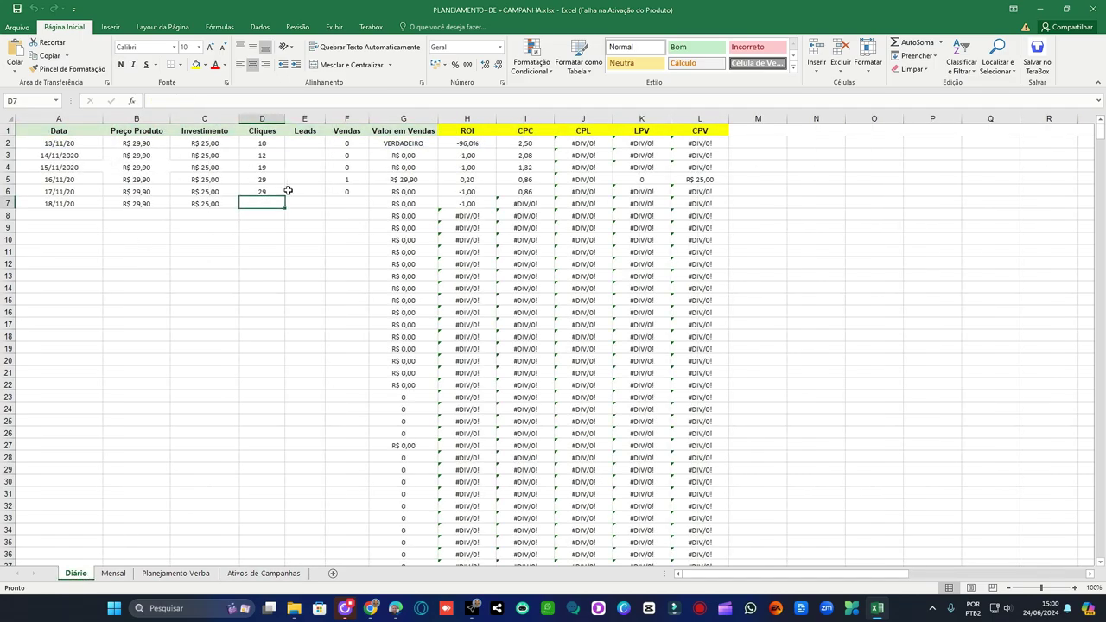